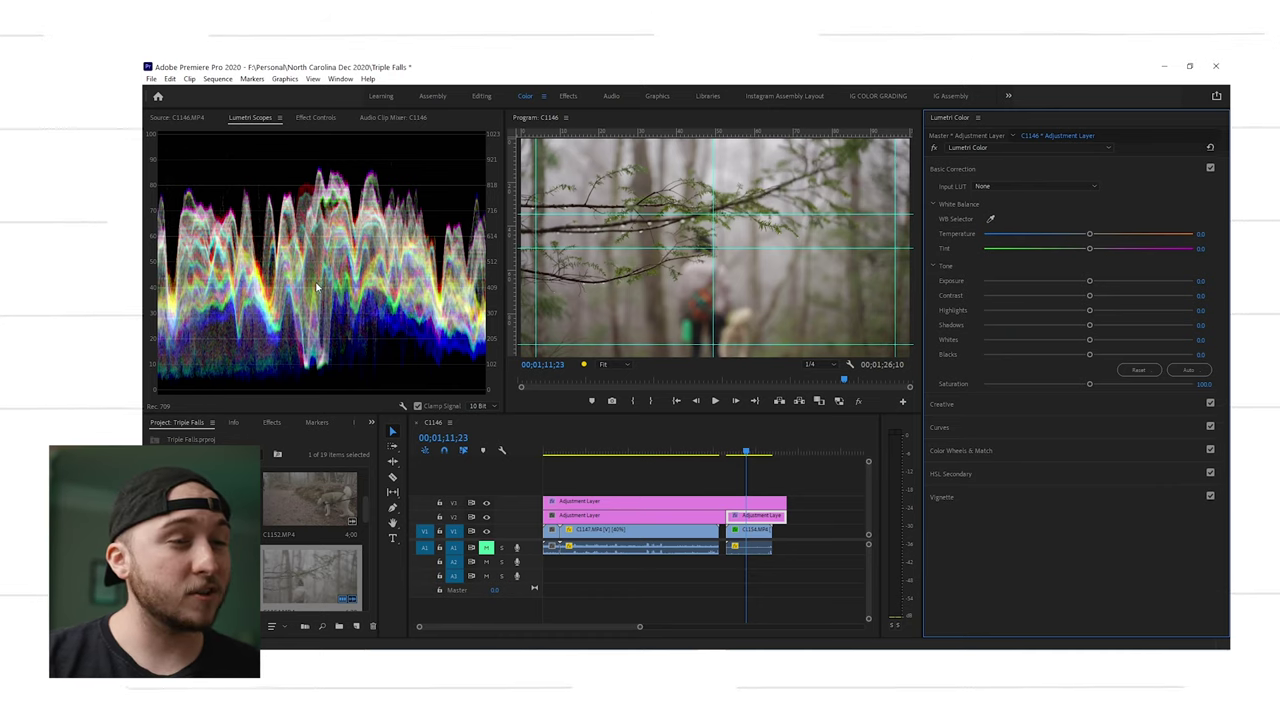
- Show the Lumetri Color panel, set the waveform scope to RGB, and begin adjusting the adjustment layer's Whites
left_click(340, 79)
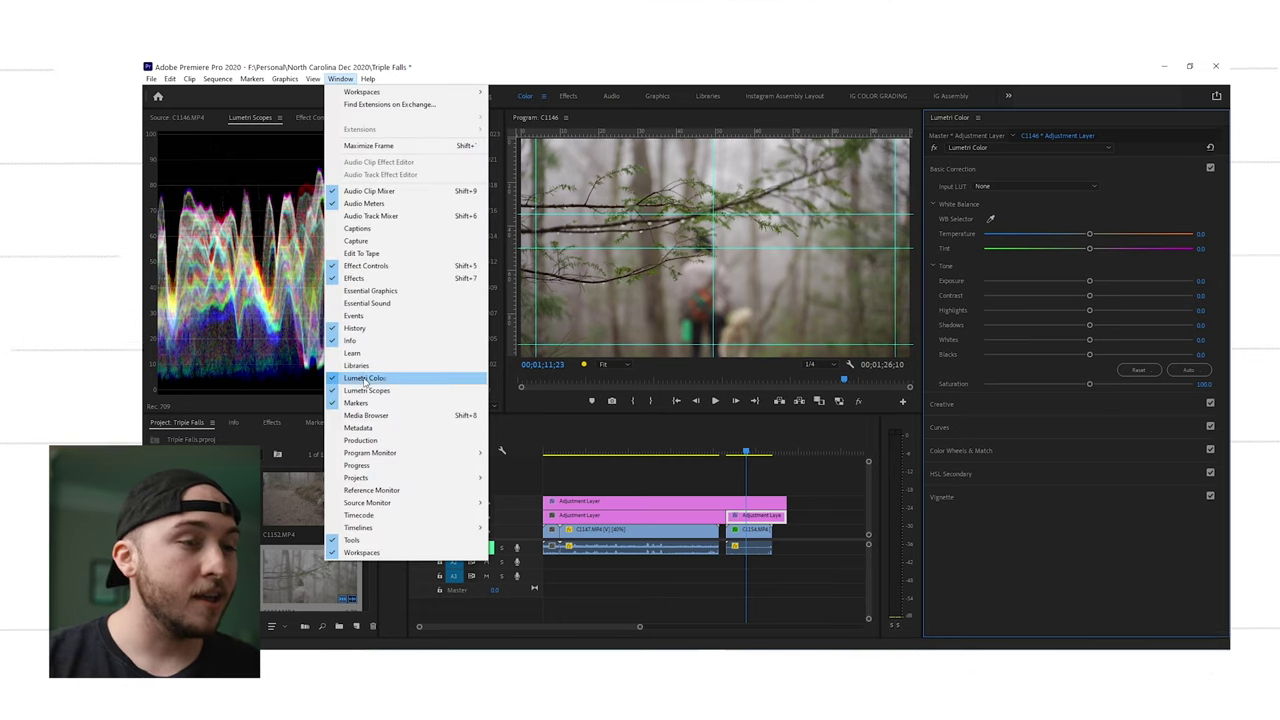
left_click(296, 335)
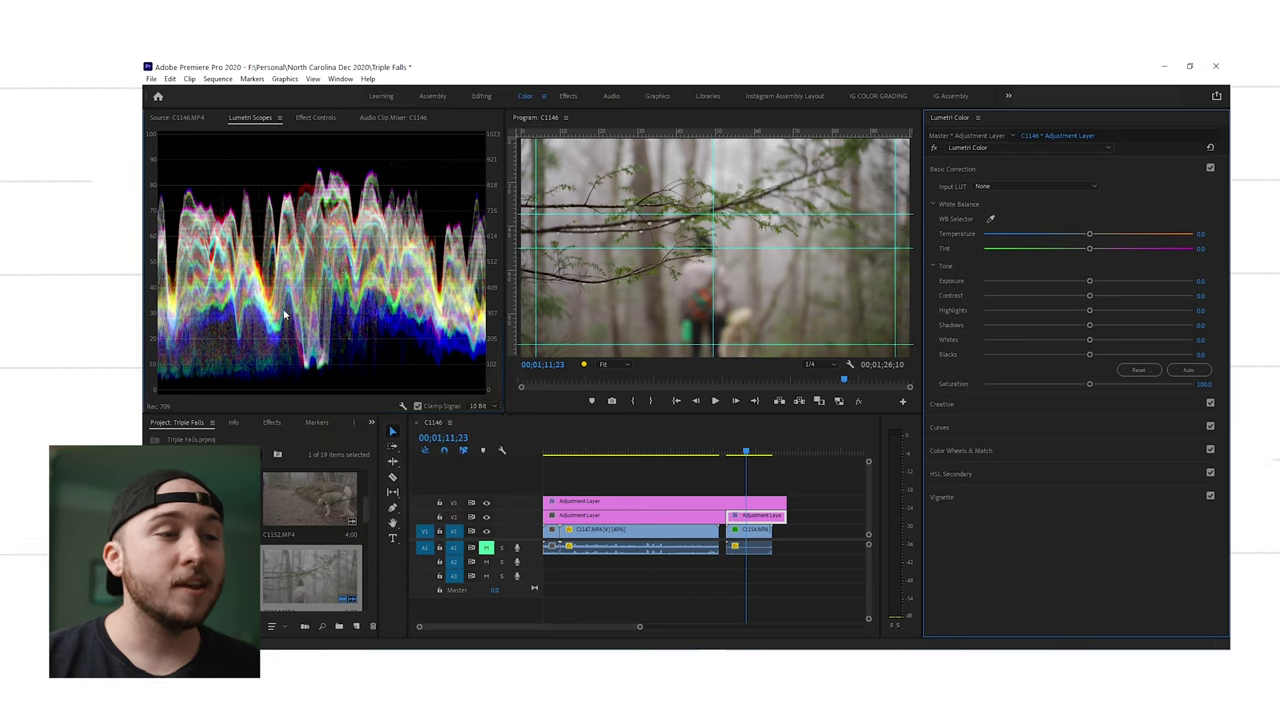
right_click(341, 268)
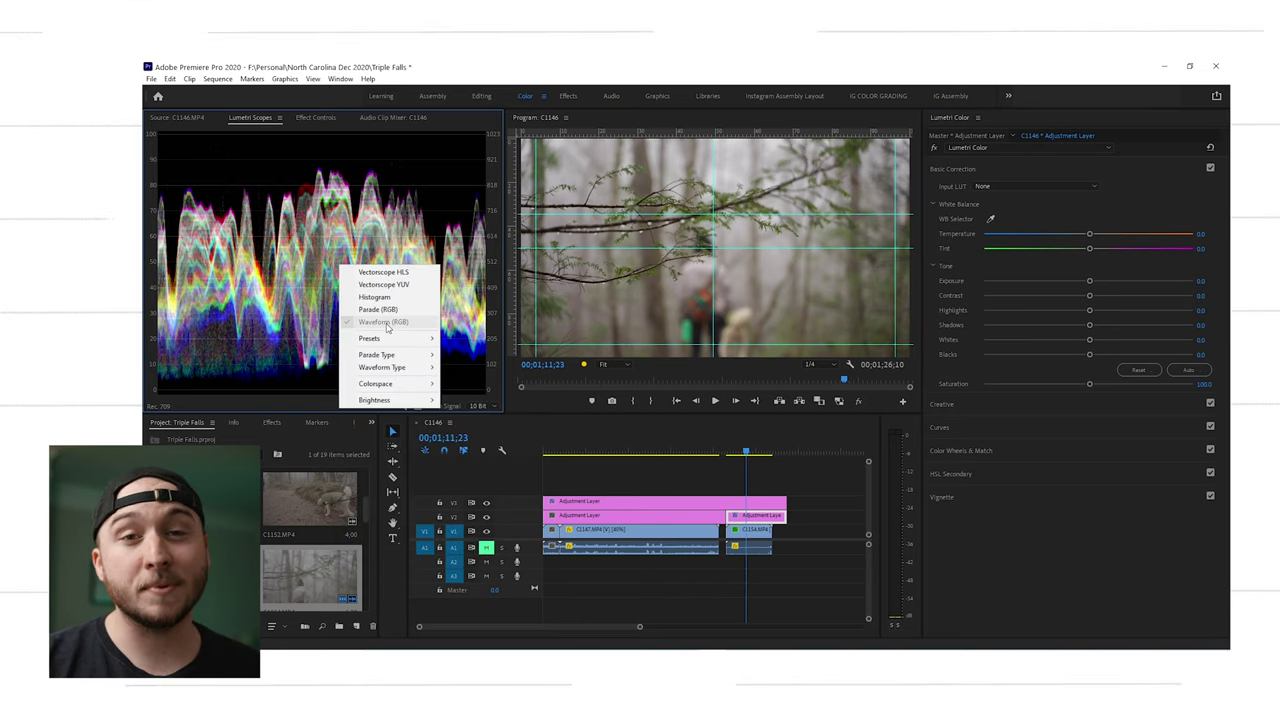
mouse_move(373, 321)
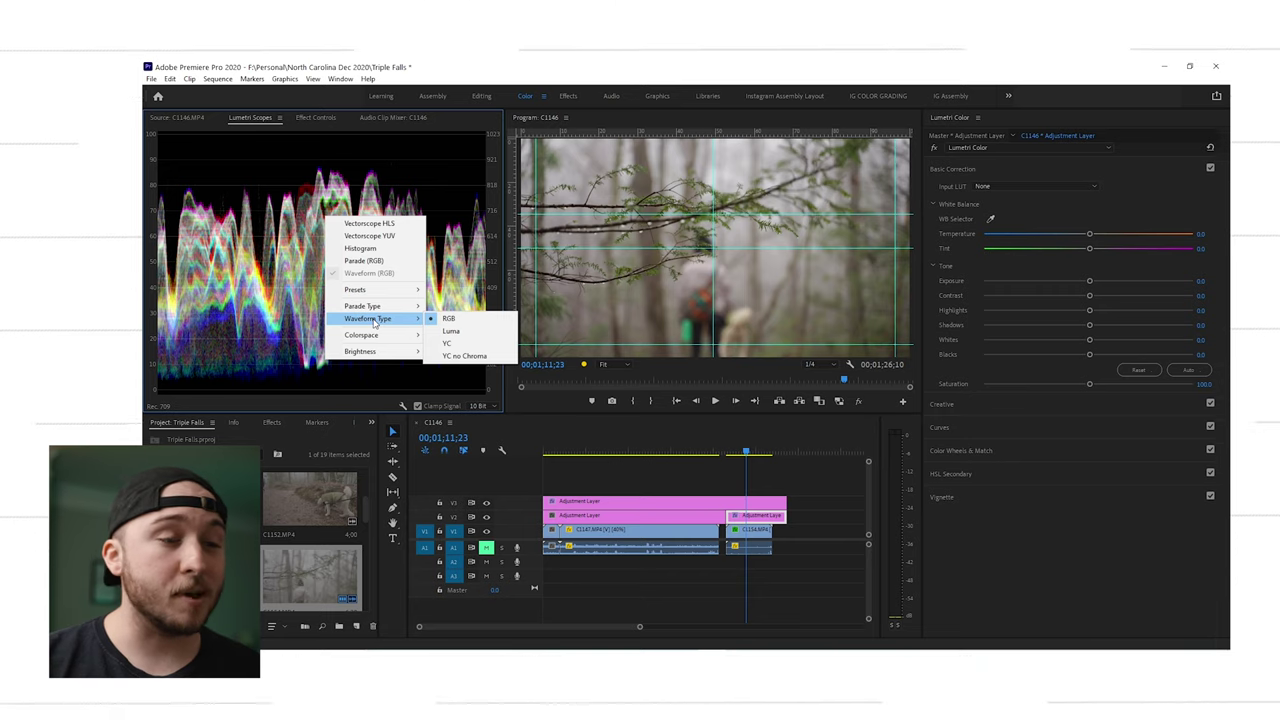
left_click(447, 343)
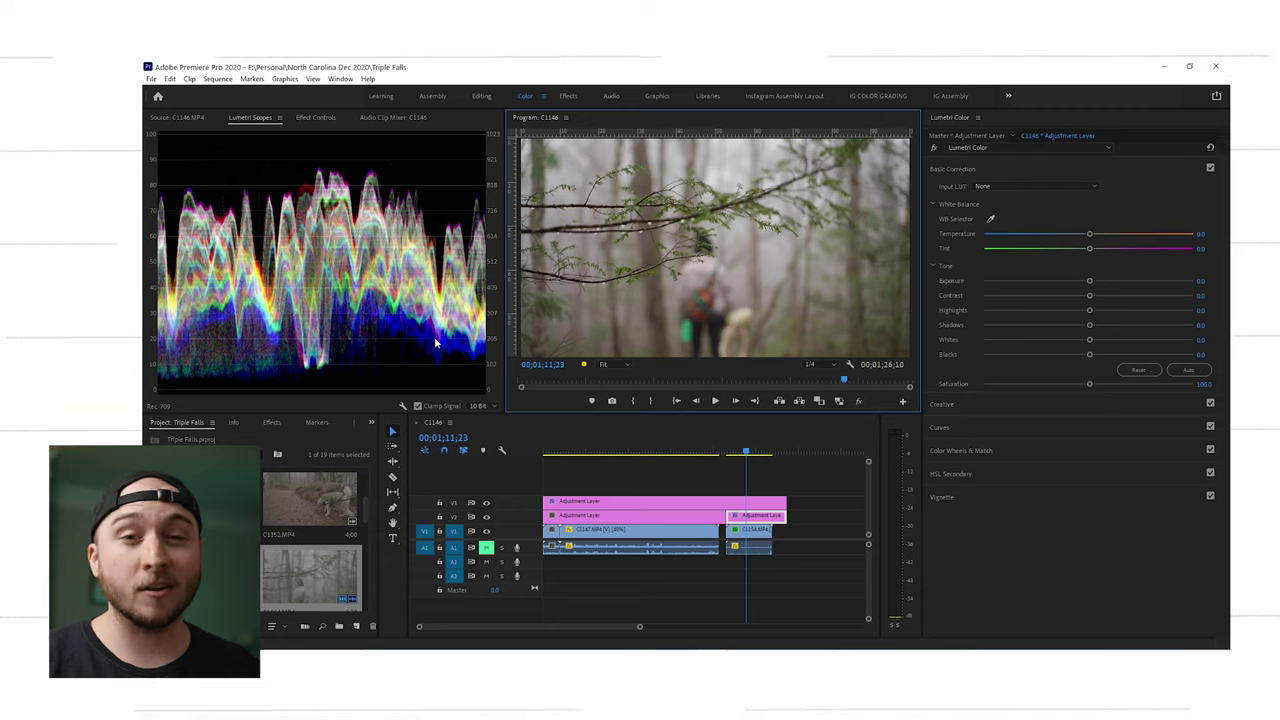
left_click(806, 500)
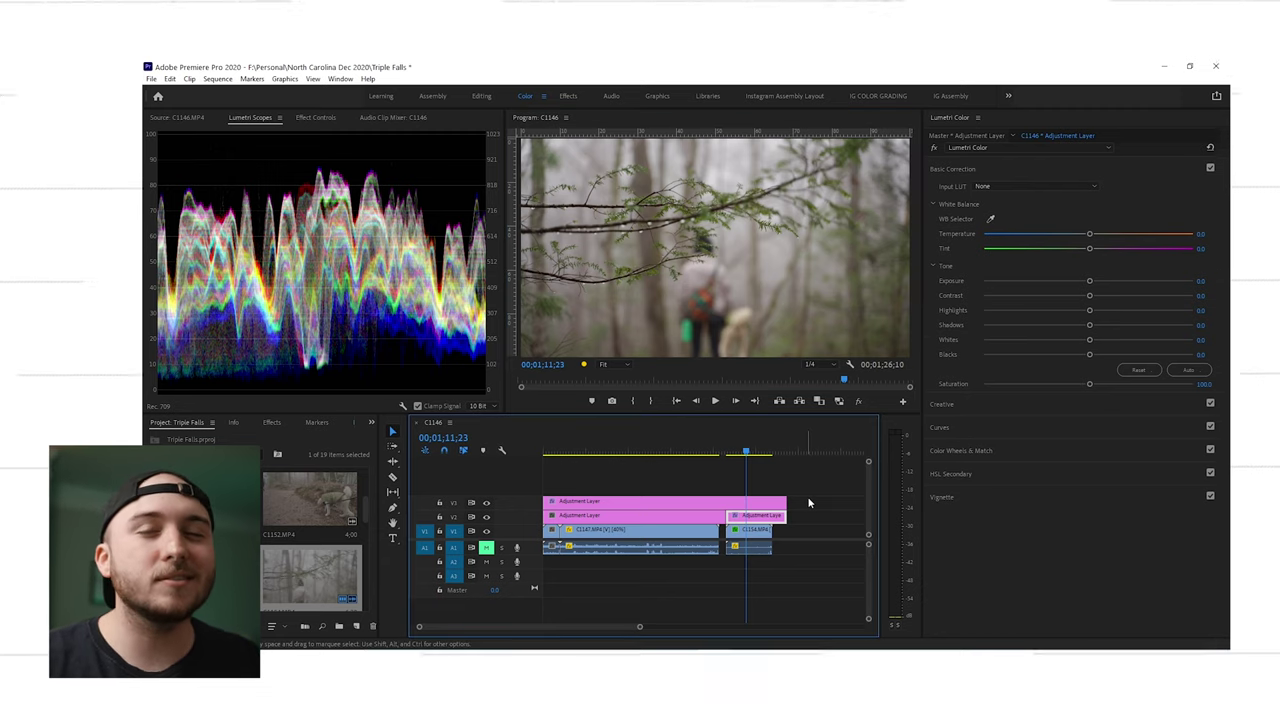
left_click(1089, 341)
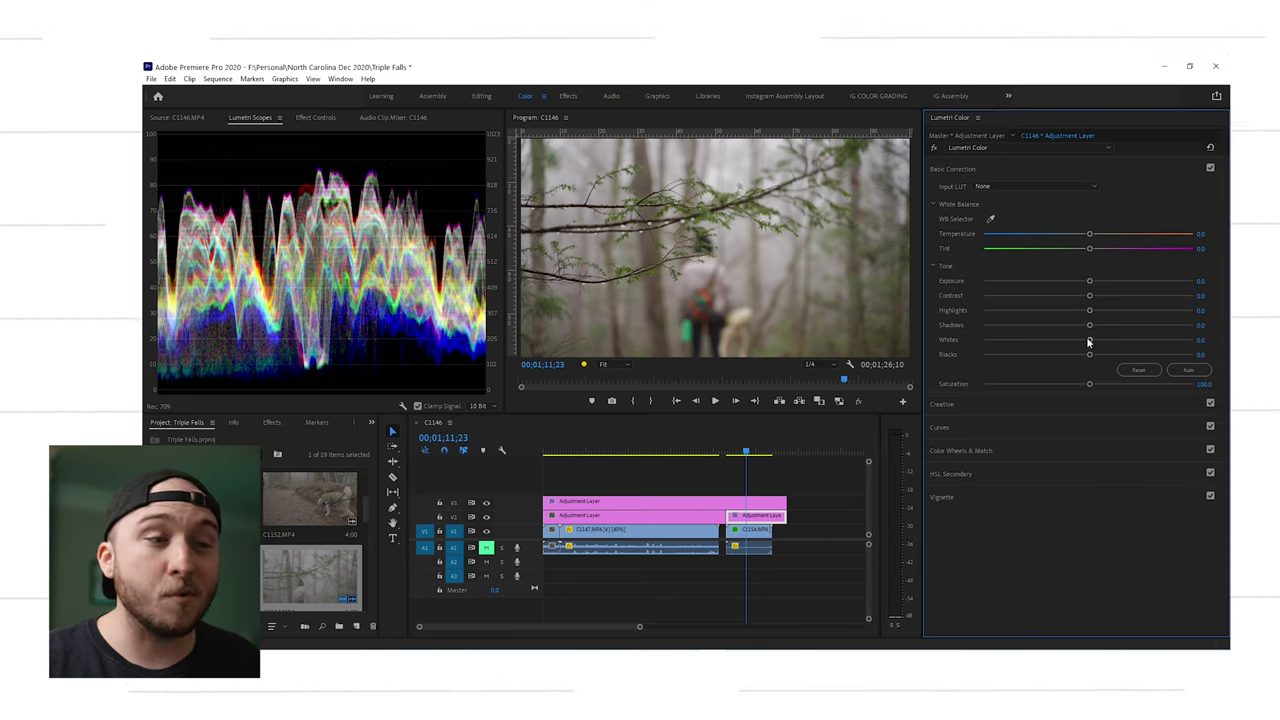
- Reset Blacks and Whites to 0, then set Whites to 27.6 so waveform peaks sit just under 100
left_click_drag(1089, 341, 972, 372)
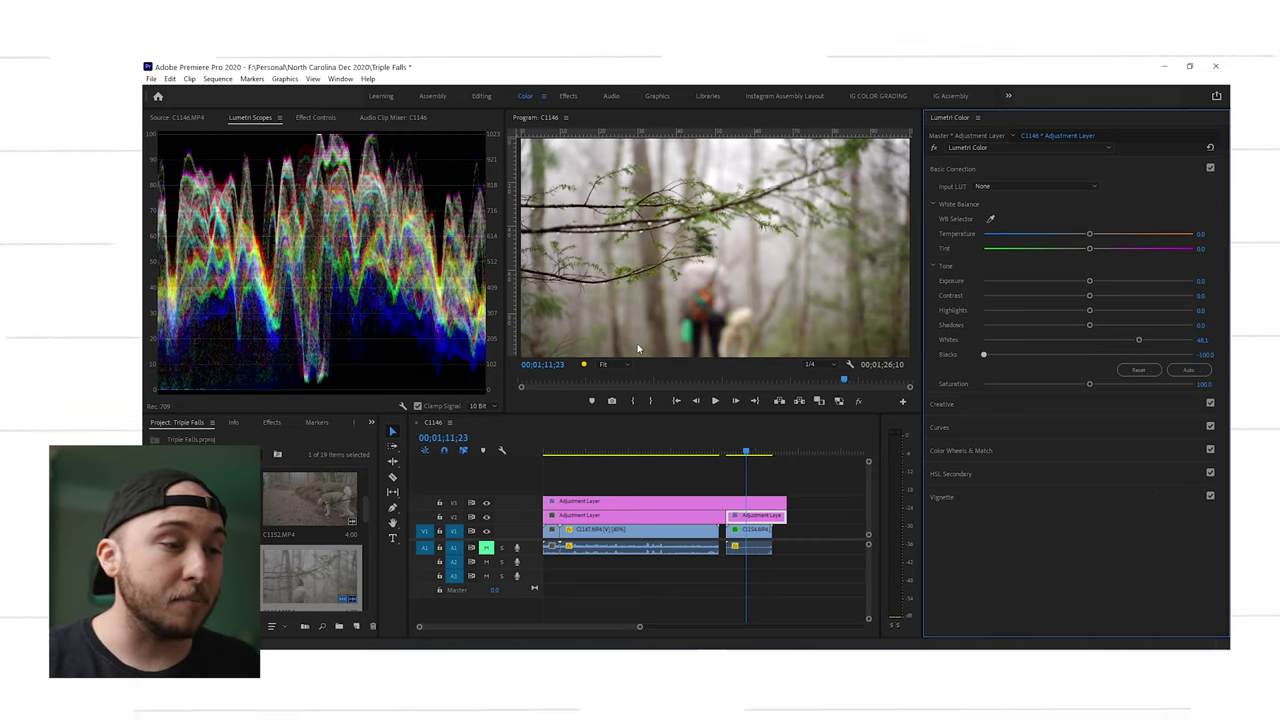
double_click(1074, 356)
double_click(1088, 341)
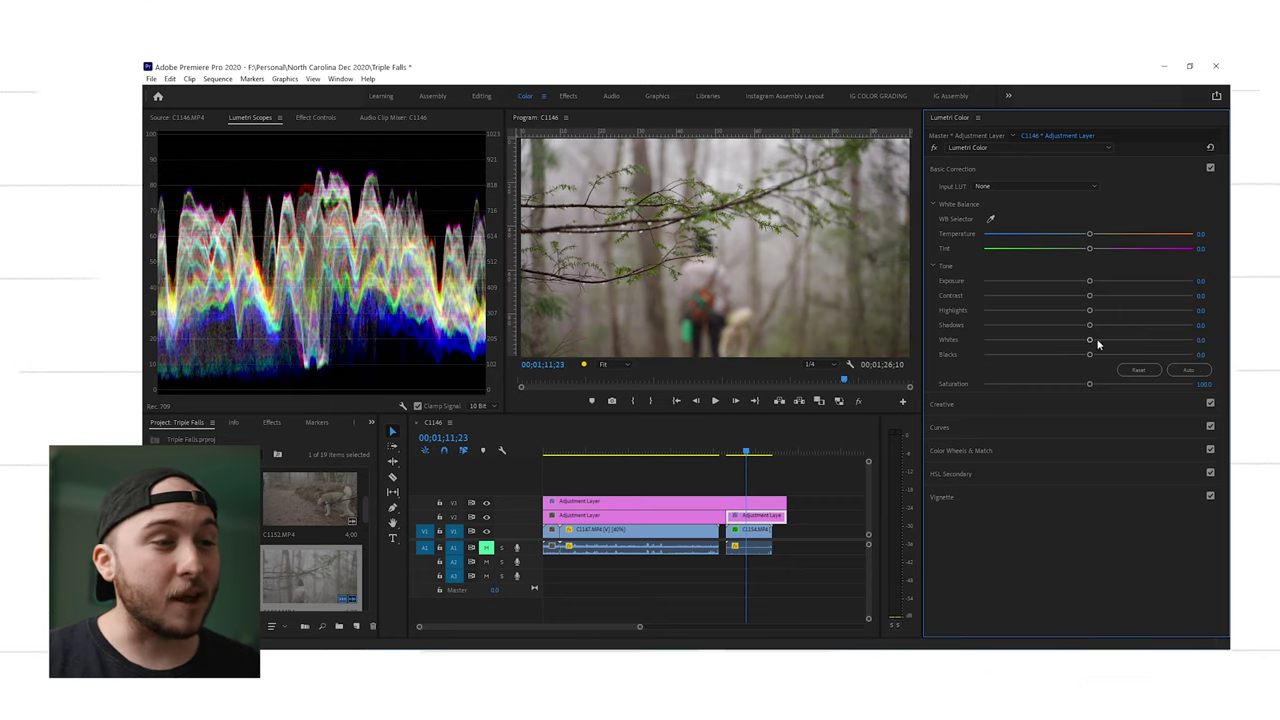
left_click_drag(1093, 340, 1178, 346)
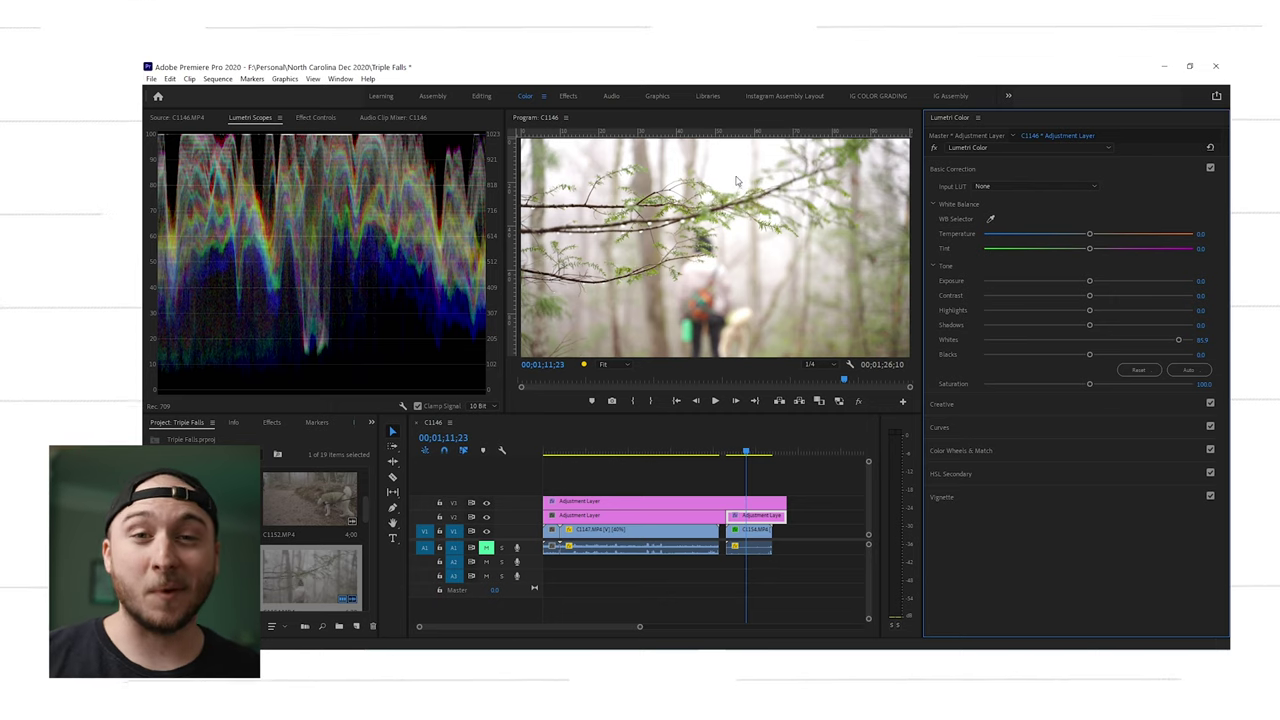
left_click_drag(1178, 340, 1120, 346)
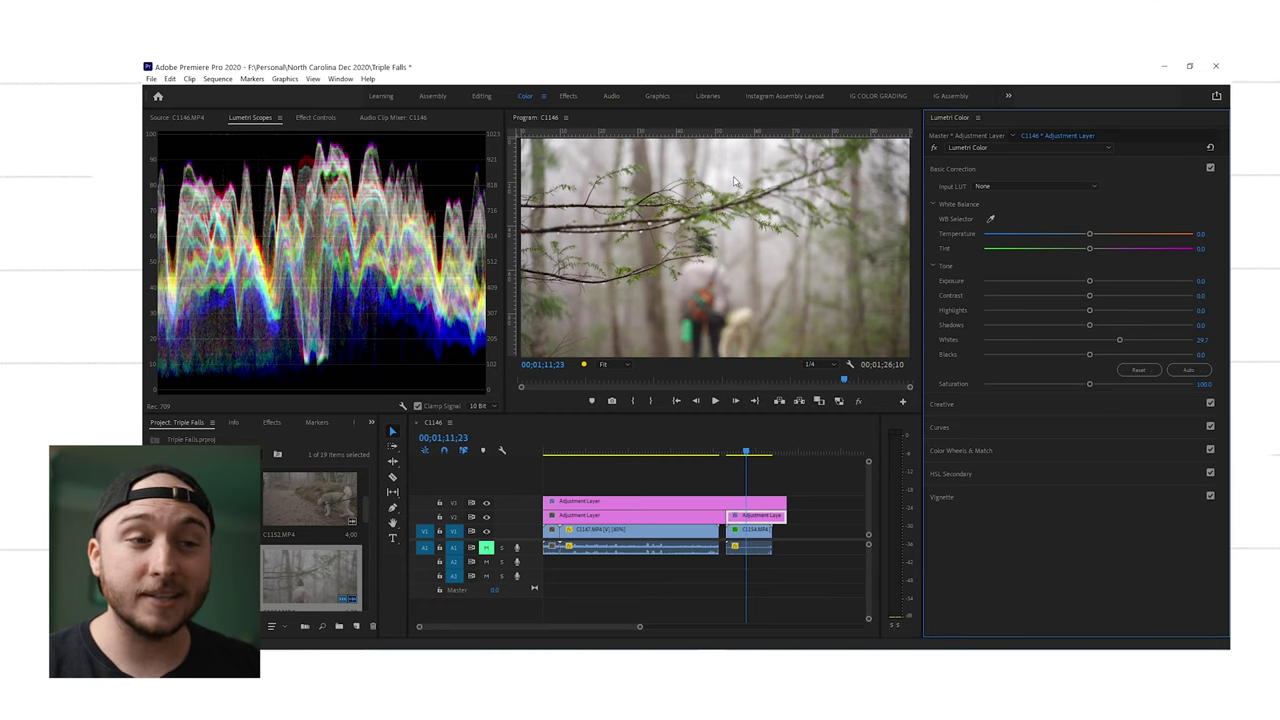
left_click_drag(1119, 340, 1117, 340)
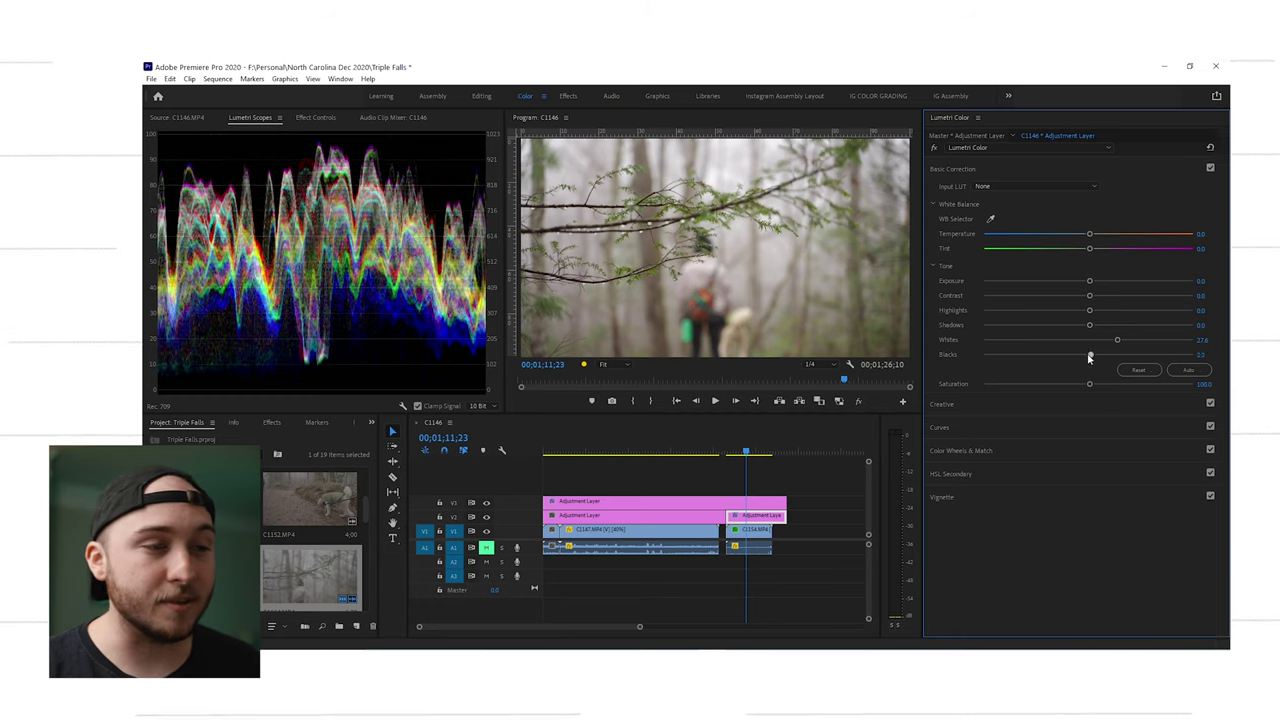
- Drag the Blacks slider down to show how it deepens the shadows
left_click_drag(1117, 340, 972, 364)
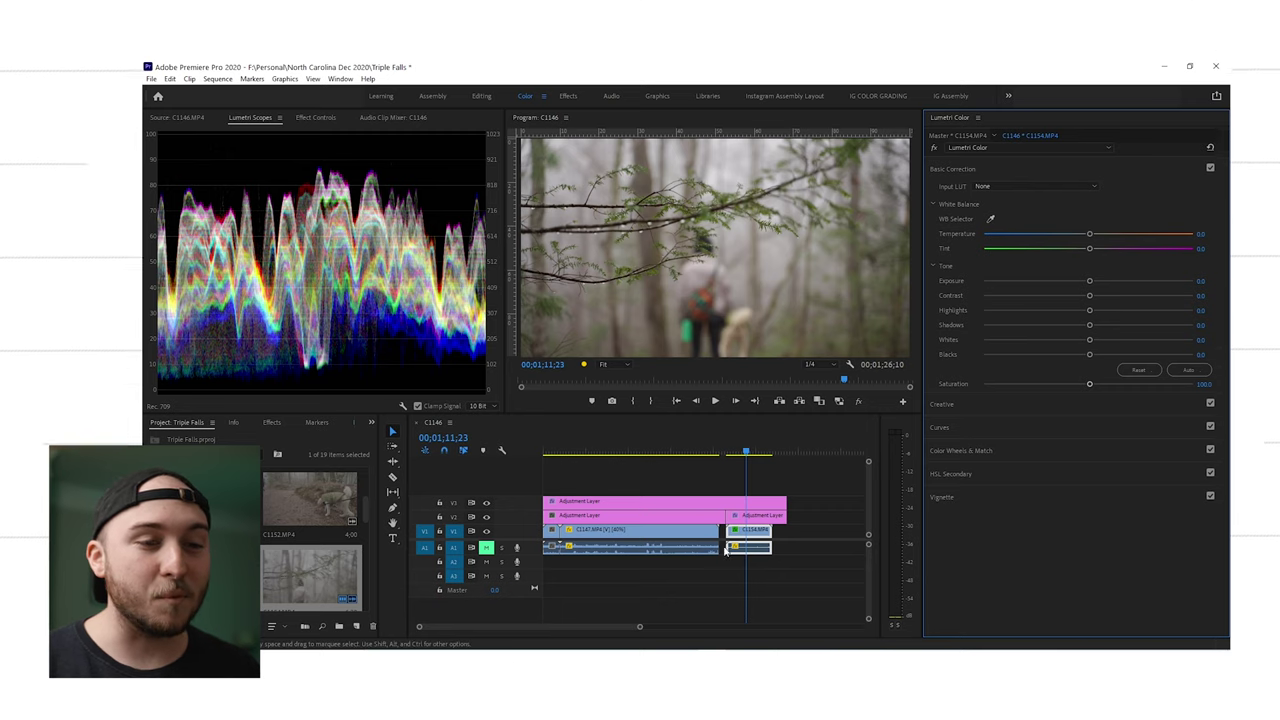
- Raise and lower Whites on clip C1154.MP4, then reset them to 0
left_click_drag(1089, 339, 1146, 340)
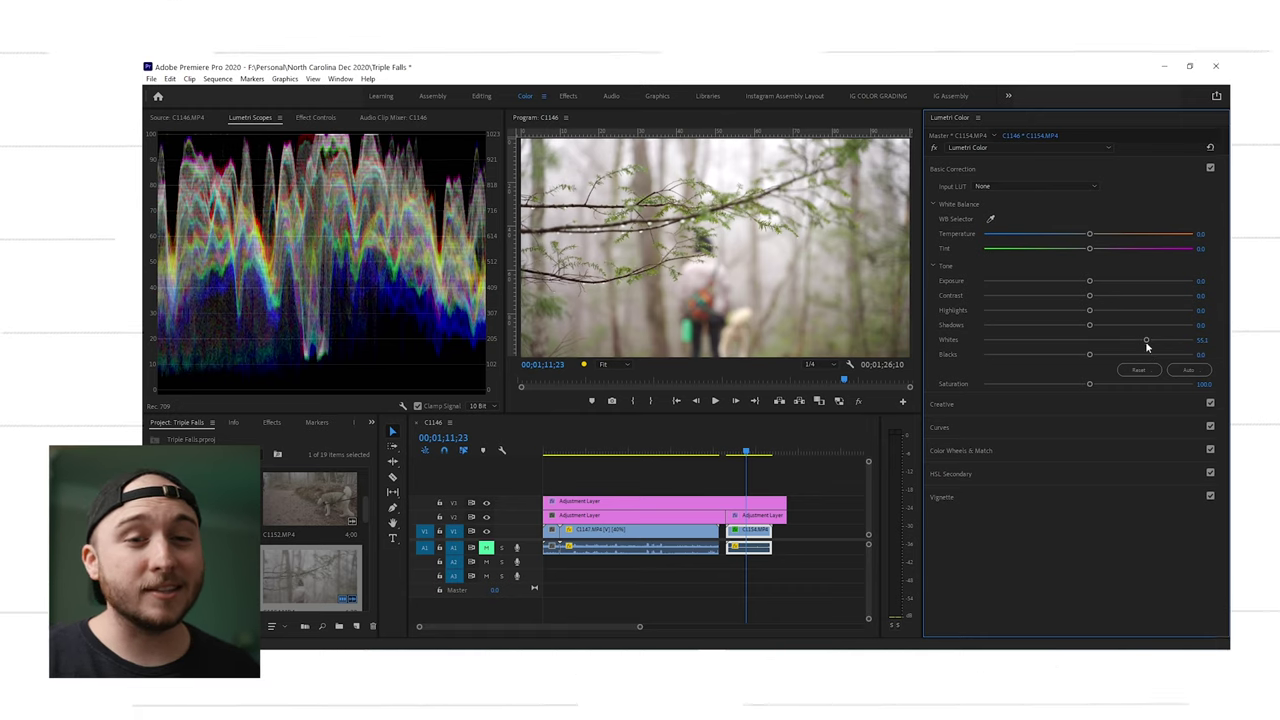
left_click_drag(1146, 341, 1116, 346)
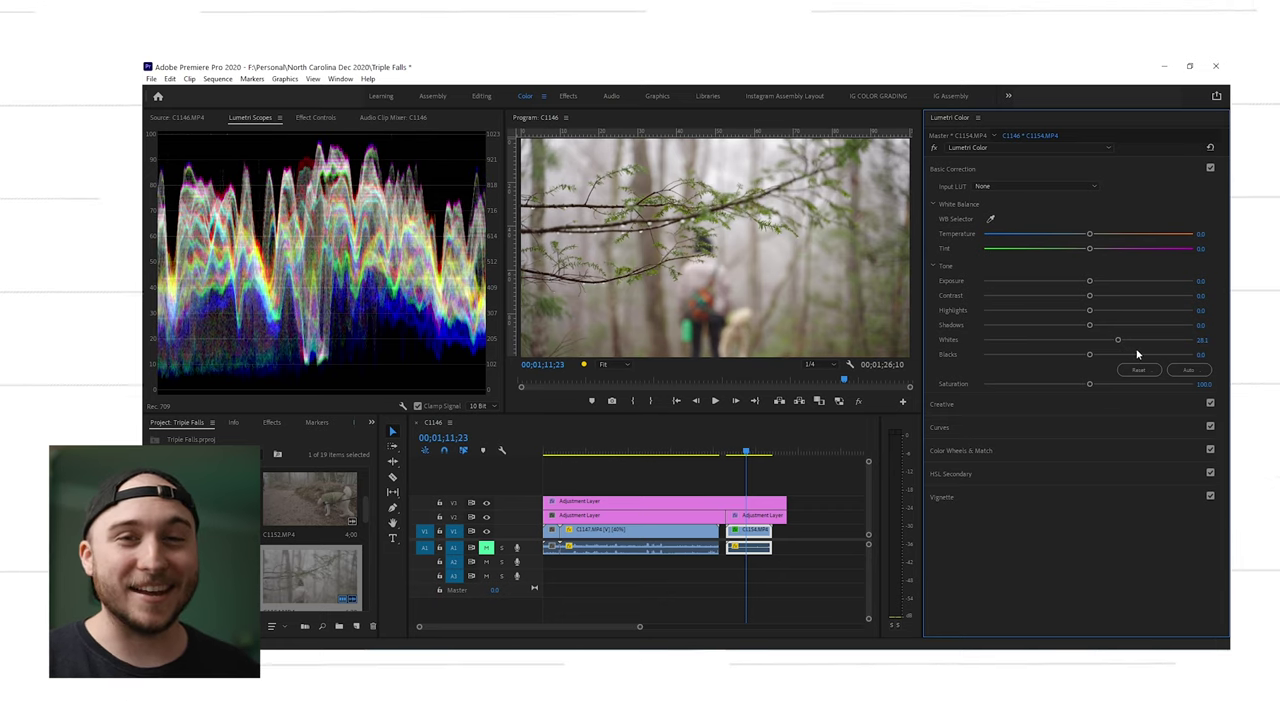
double_click(1137, 353)
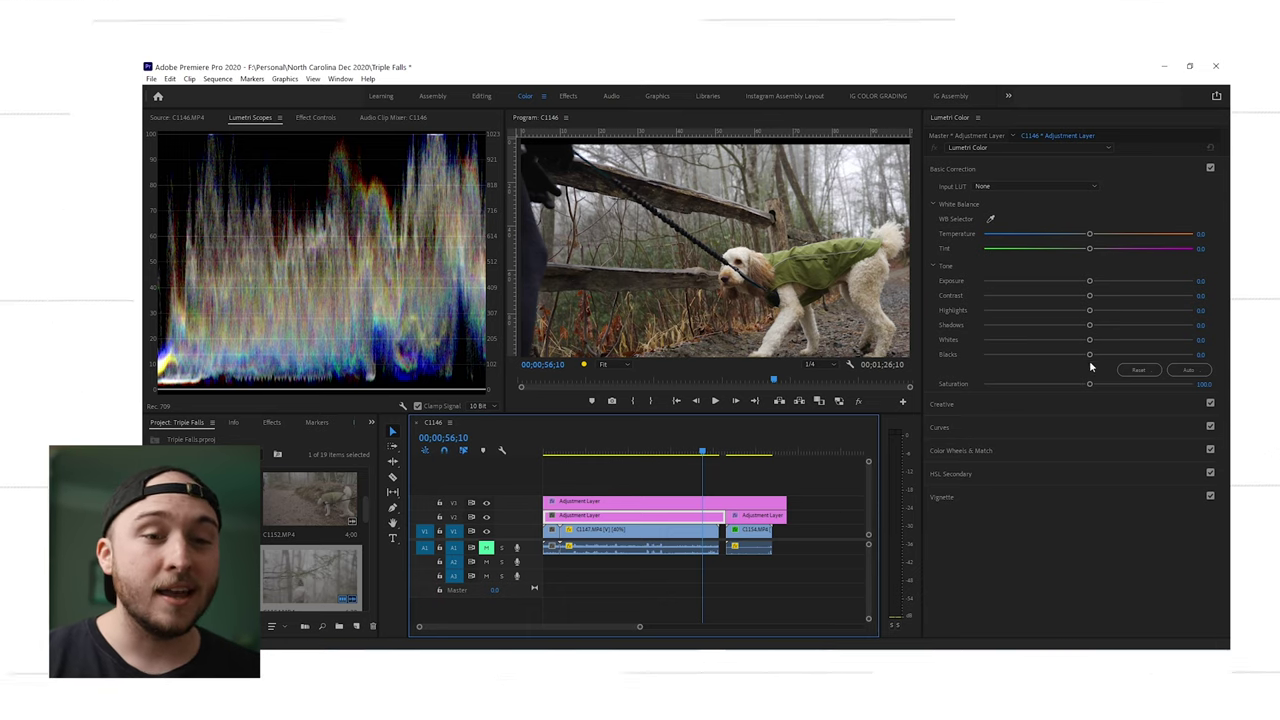
- Lower the dog shot's Whites slightly below 0
left_click_drag(1088, 341, 1084, 341)
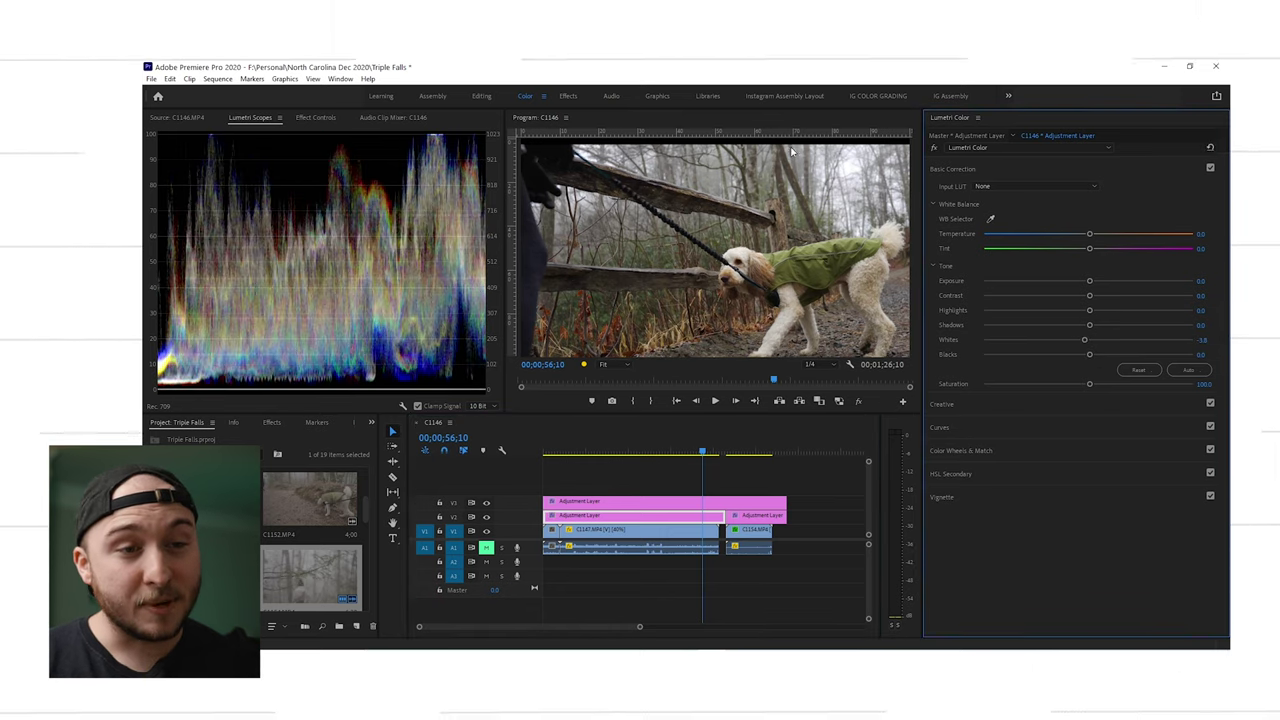
left_click_drag(1084, 340, 1051, 340)
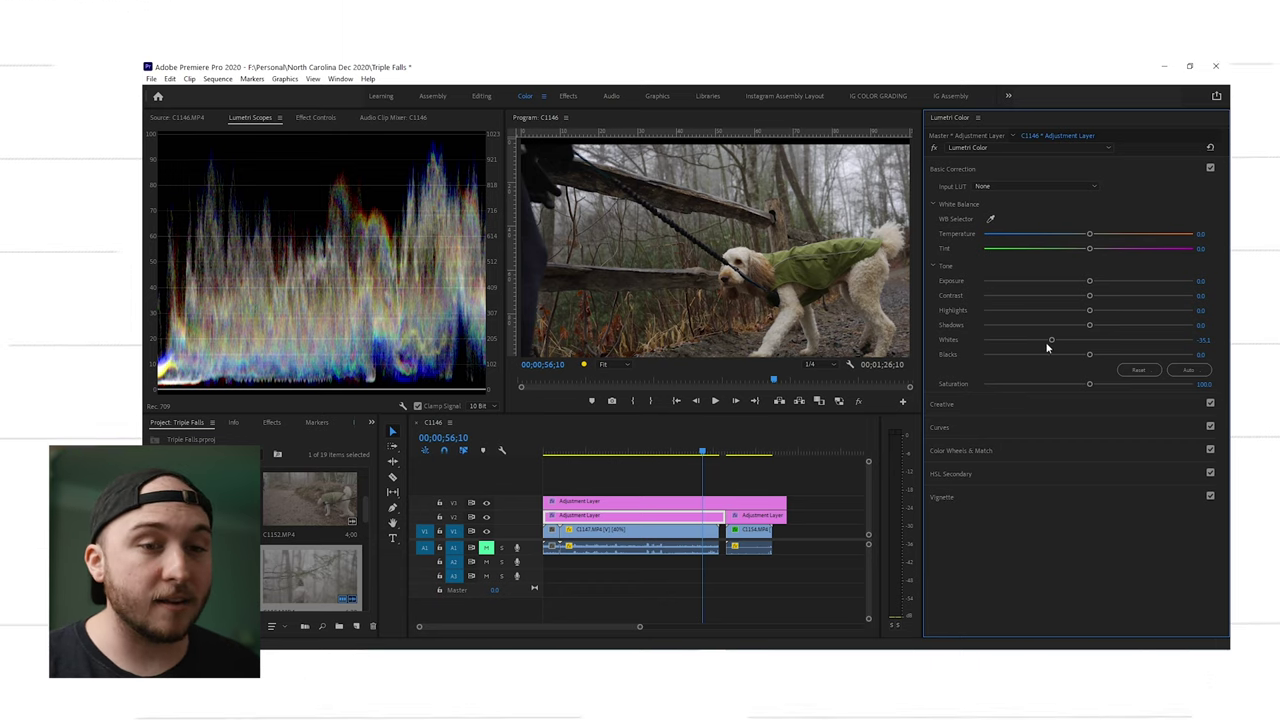
left_click_drag(1048, 347, 1047, 346)
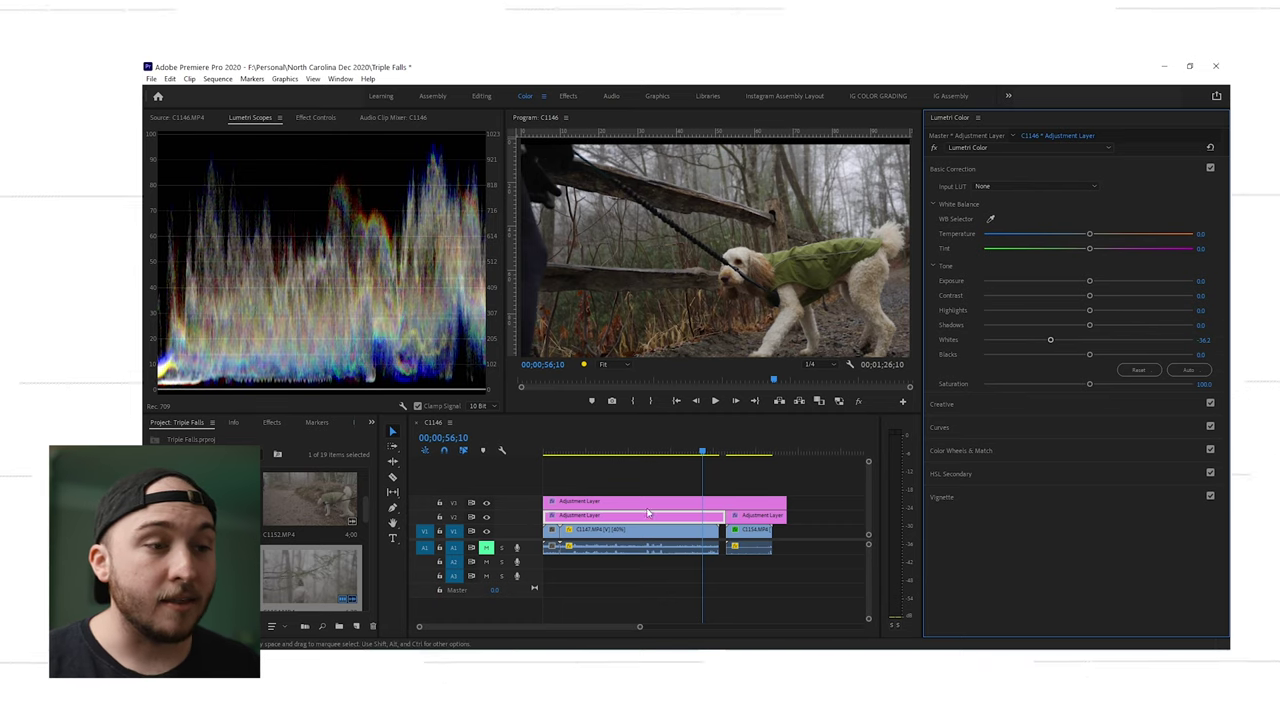
- Drop the dog shot's Blacks and Highlights, ease Whites further down, then move to the forest shot
left_click_drag(1090, 354, 1083, 355)
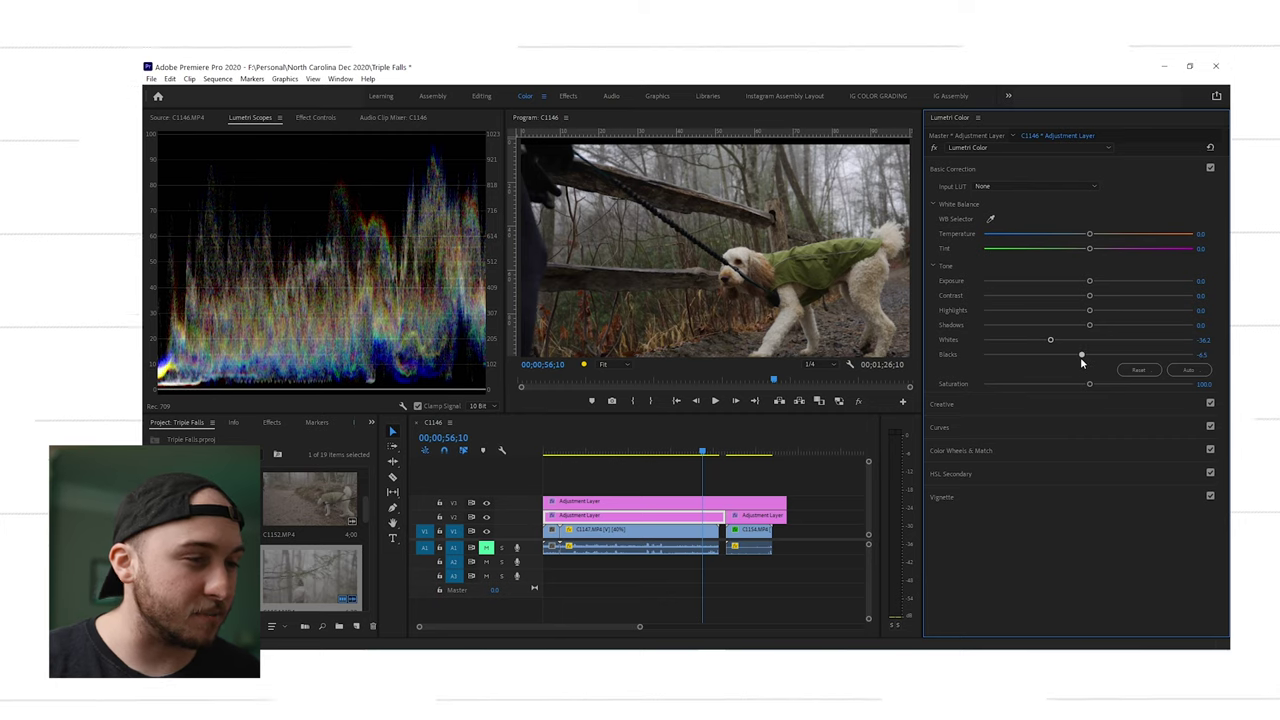
left_click_drag(1081, 362, 1080, 363)
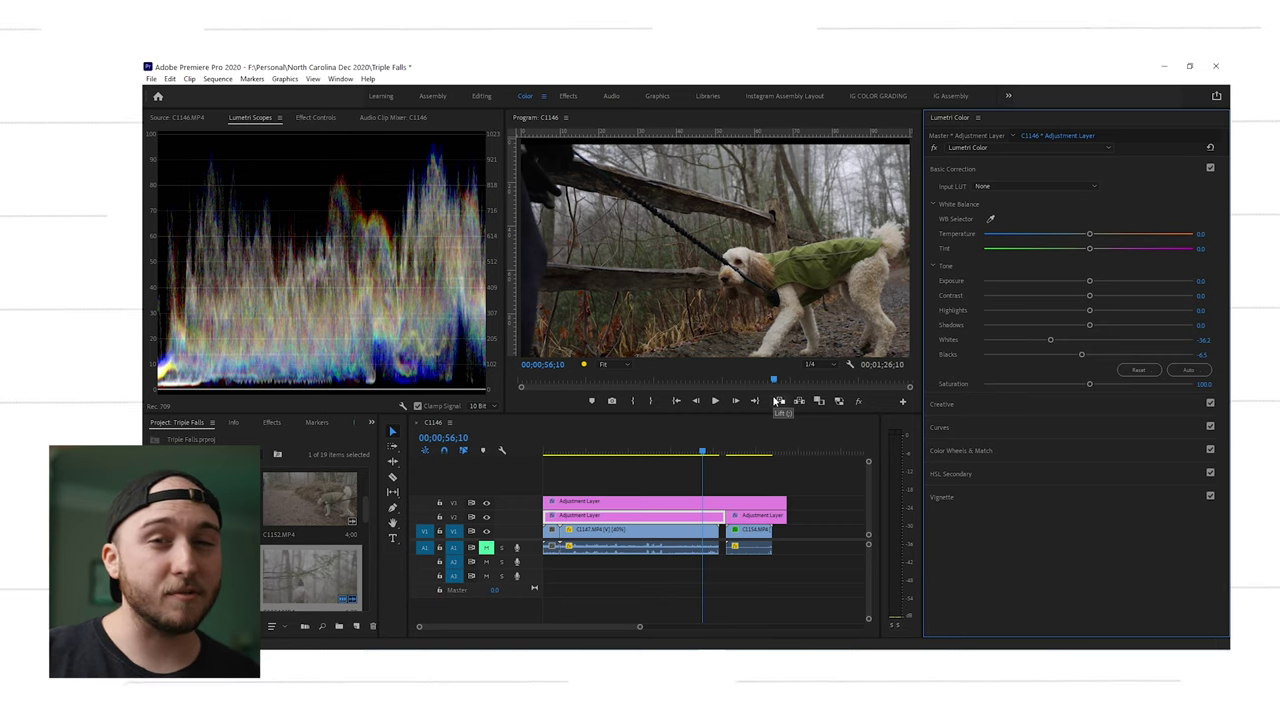
left_click_drag(1089, 310, 1124, 331)
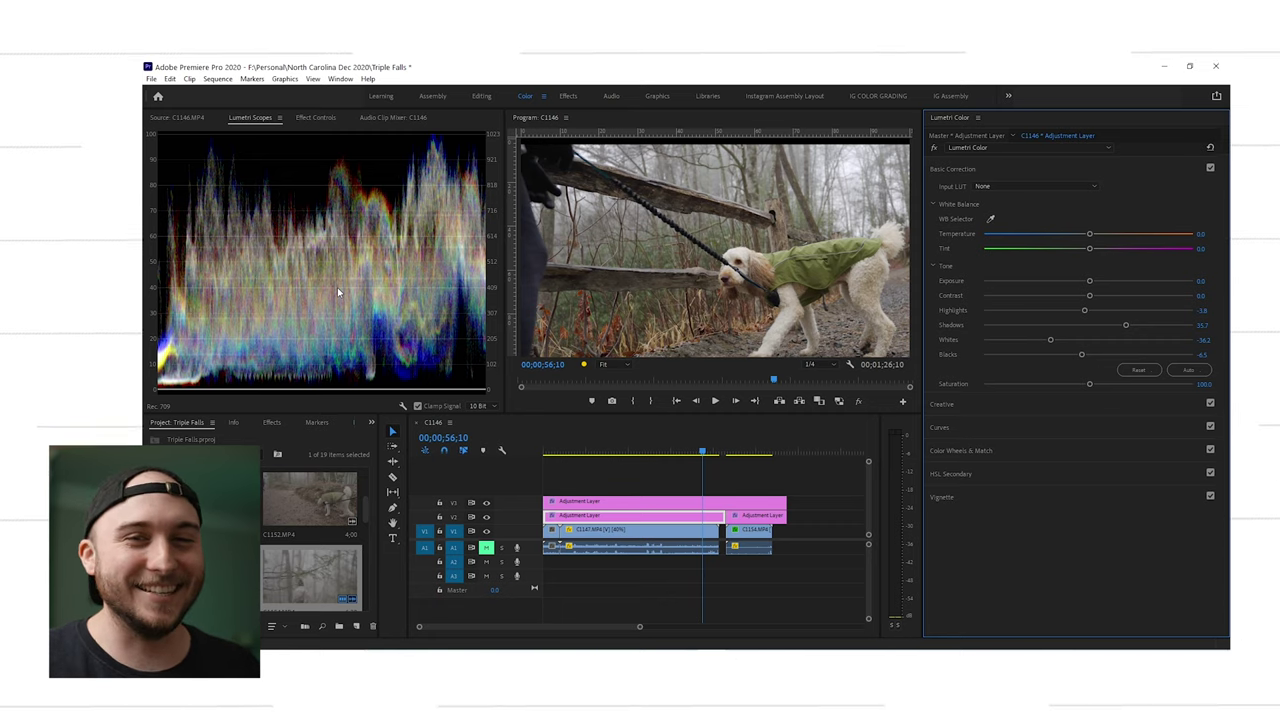
left_click_drag(1050, 339, 1037, 342)
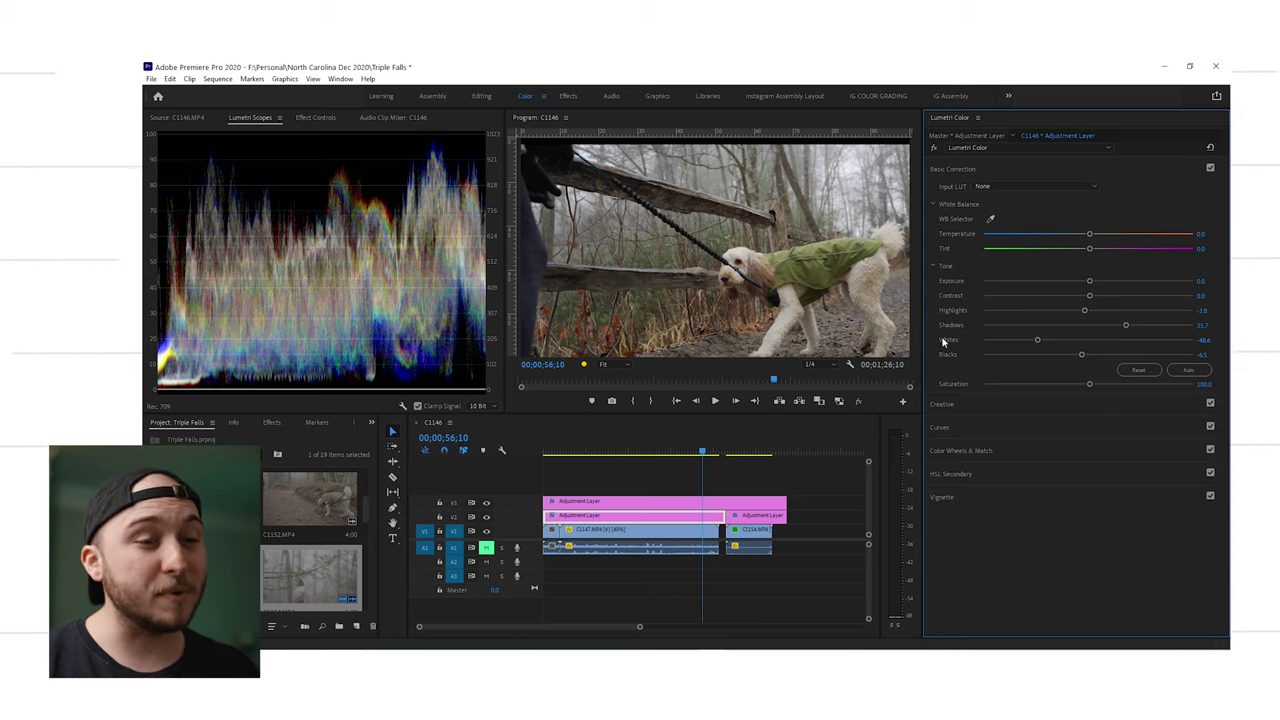
left_click(738, 450)
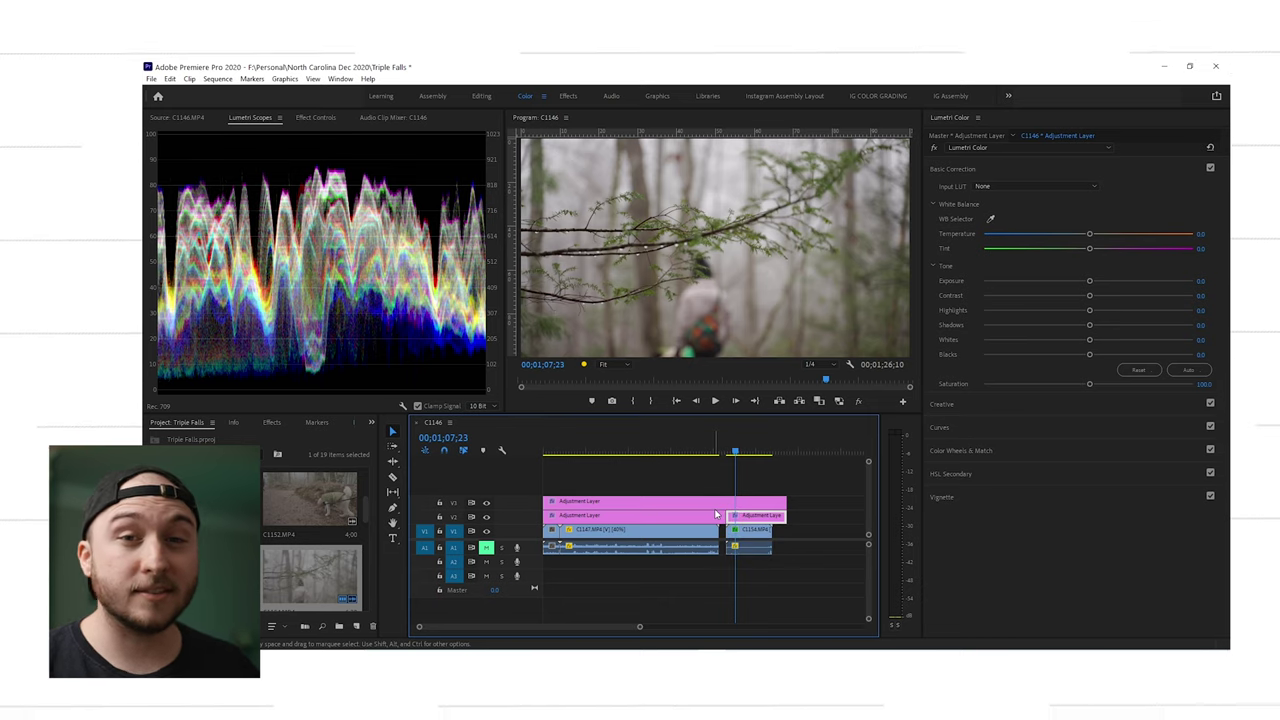
- Recheck the dog shot, then on the forest shot raise Whites so waveform peaks approach 100
left_click(705, 451)
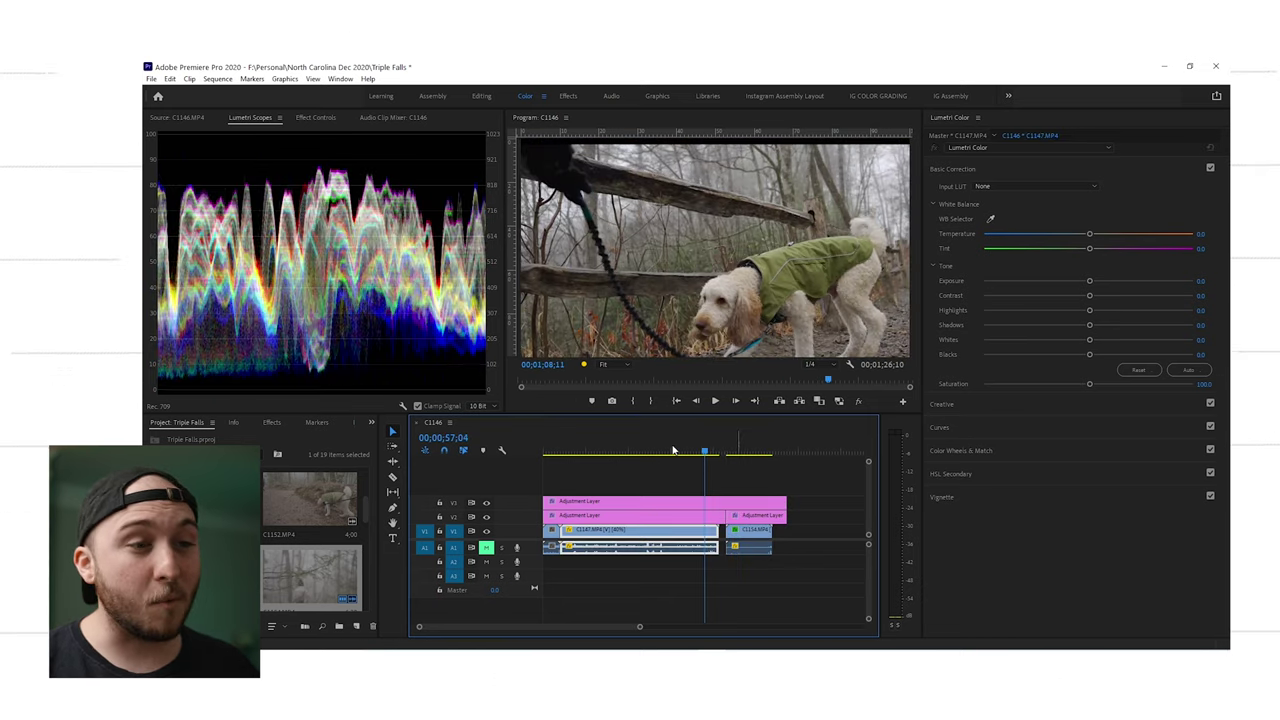
left_click(738, 452)
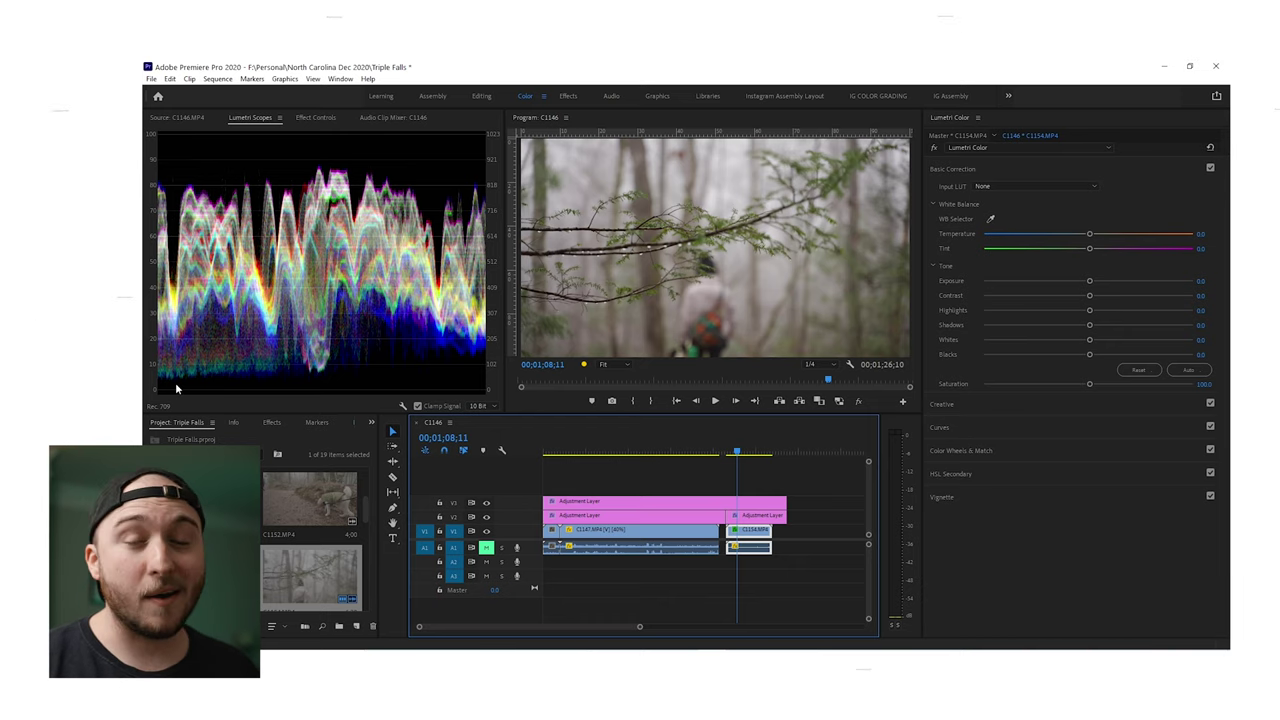
mouse_move(1089, 339)
left_mouse_down()
mouse_move(1117, 349)
mouse_move(1074, 358)
left_mouse_up()
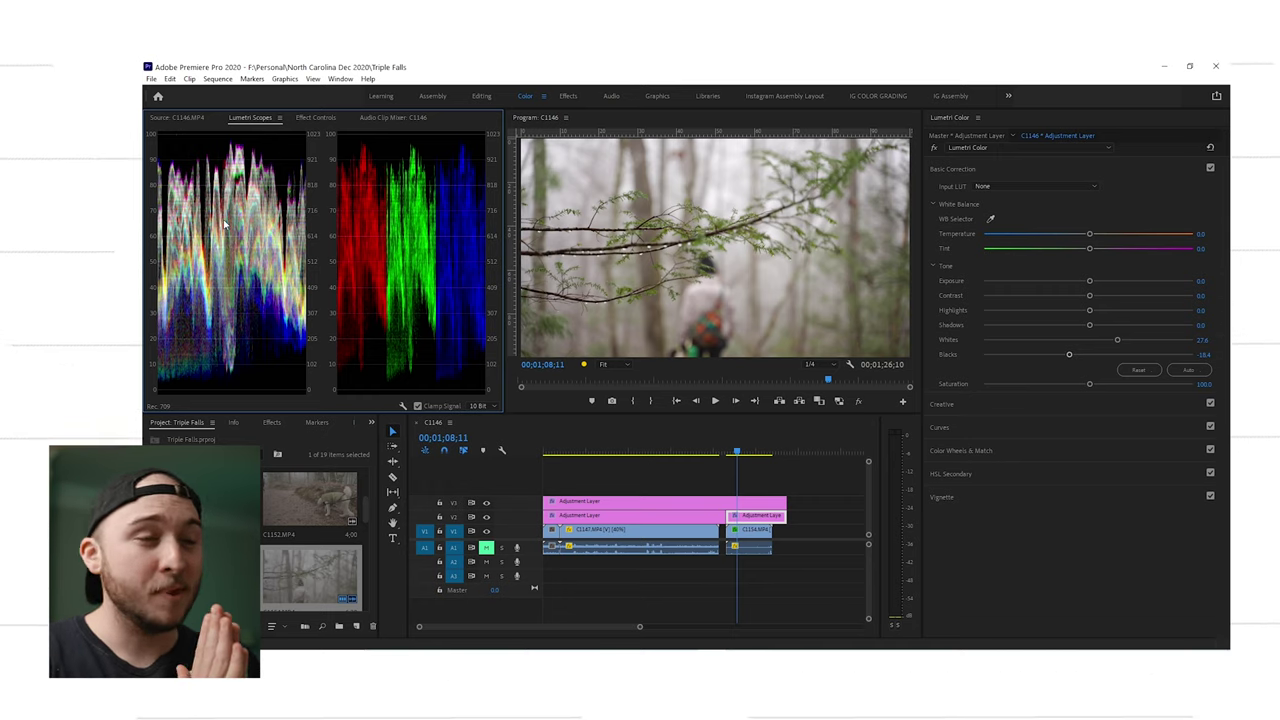
left_click(403, 405)
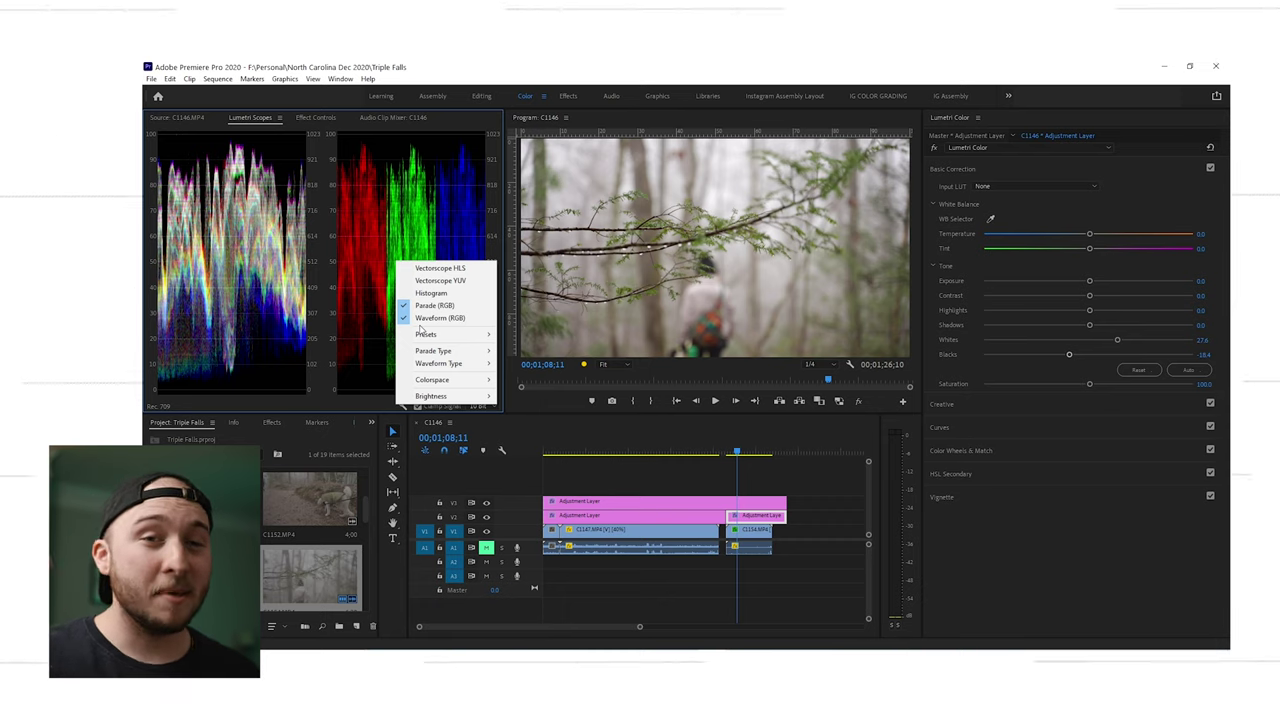
left_click(435, 305)
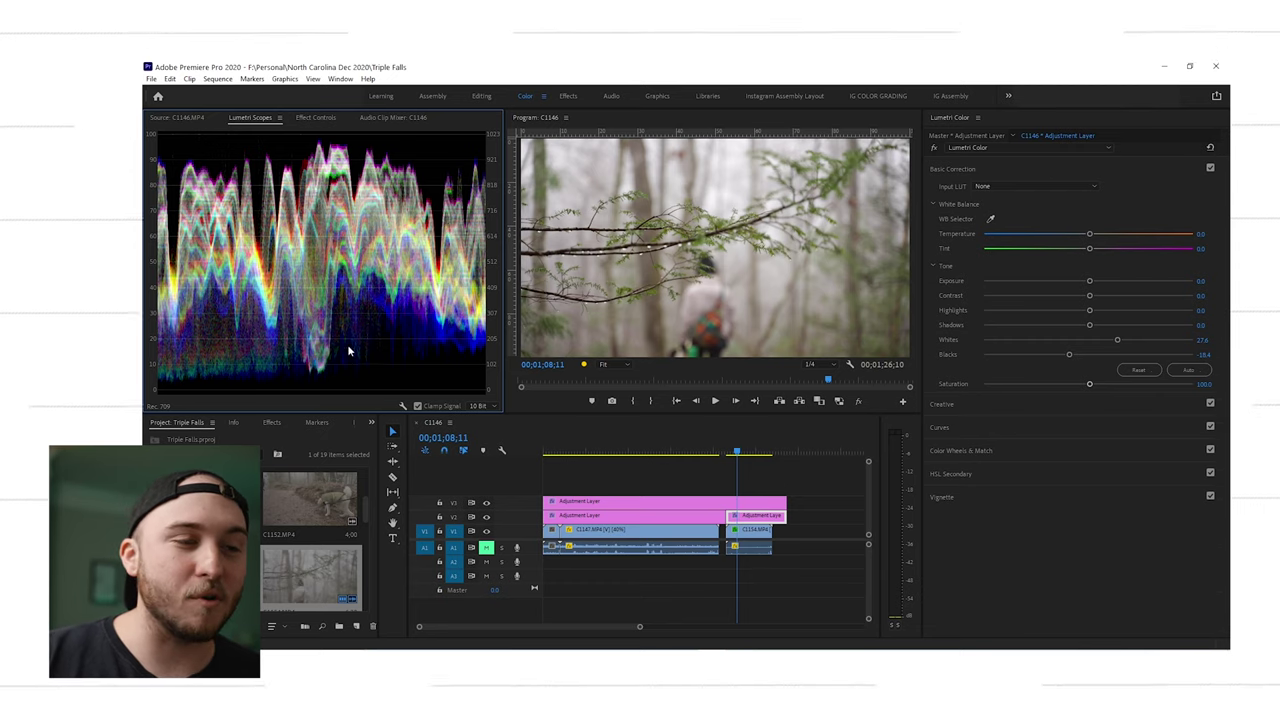
- Enlarge the Lumetri Scopes panel so the RGB waveform fills the left side of the workspace
left_click_drag(360, 412, 360, 530)
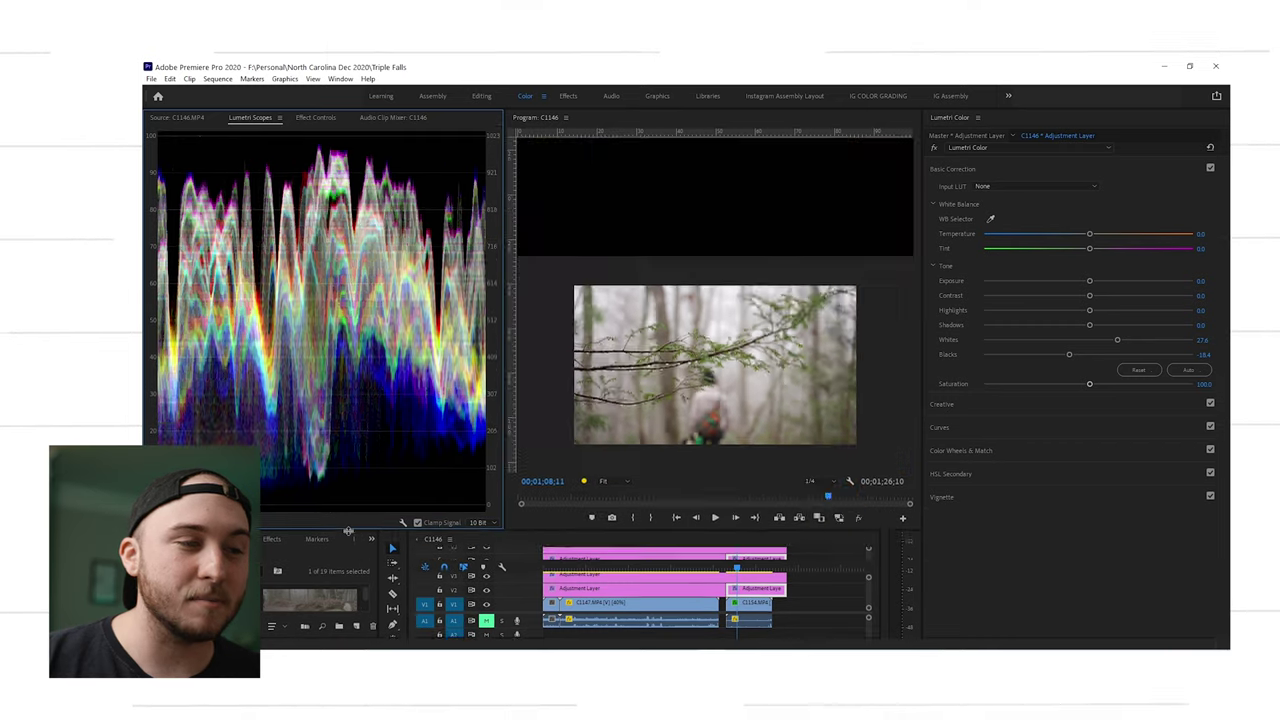
left_click_drag(506, 257, 593, 257)
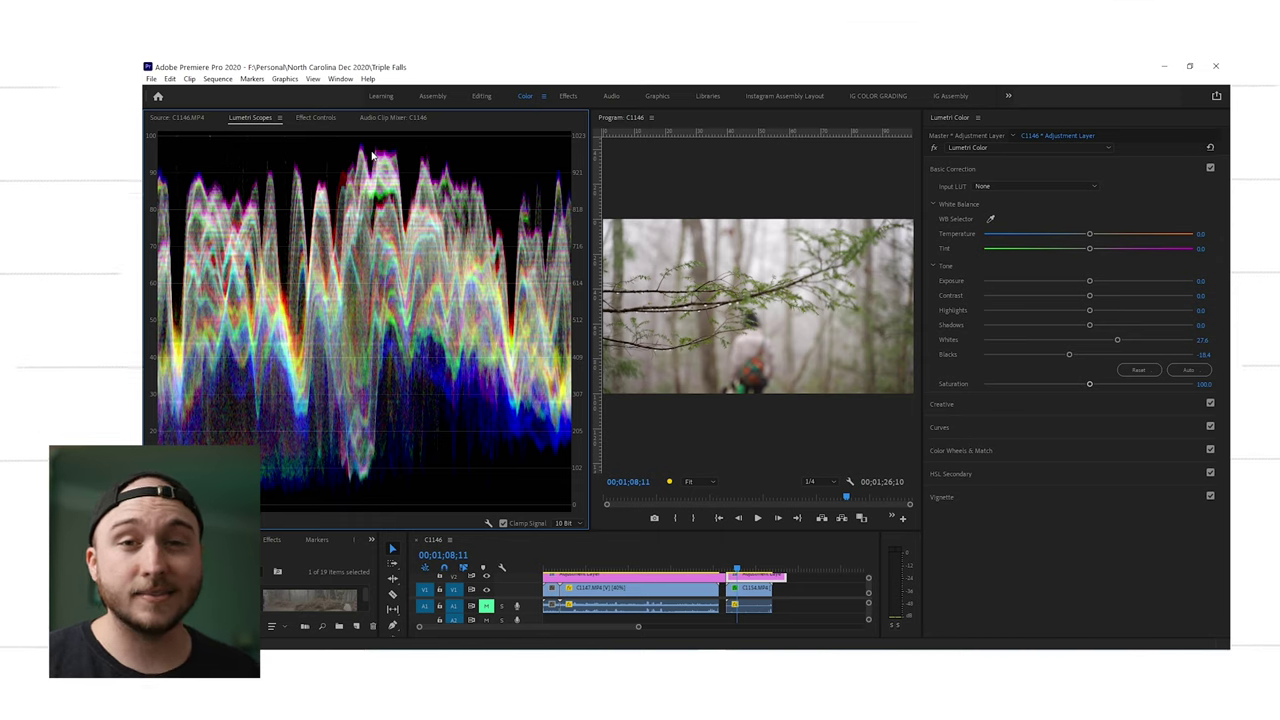
left_click(1090, 247)
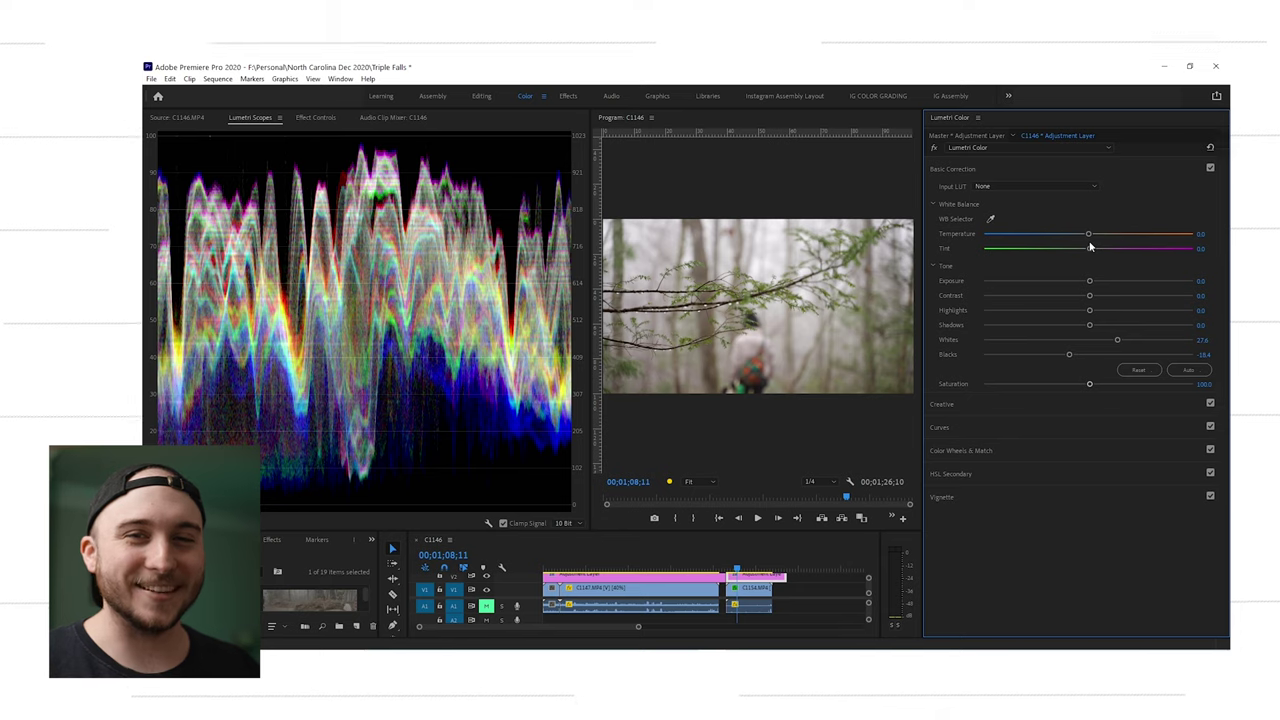
- White-balance the forest shot with Temperature 0.5 and Tint -1.1 for neutral highlights
left_click_drag(1088, 234, 1097, 236)
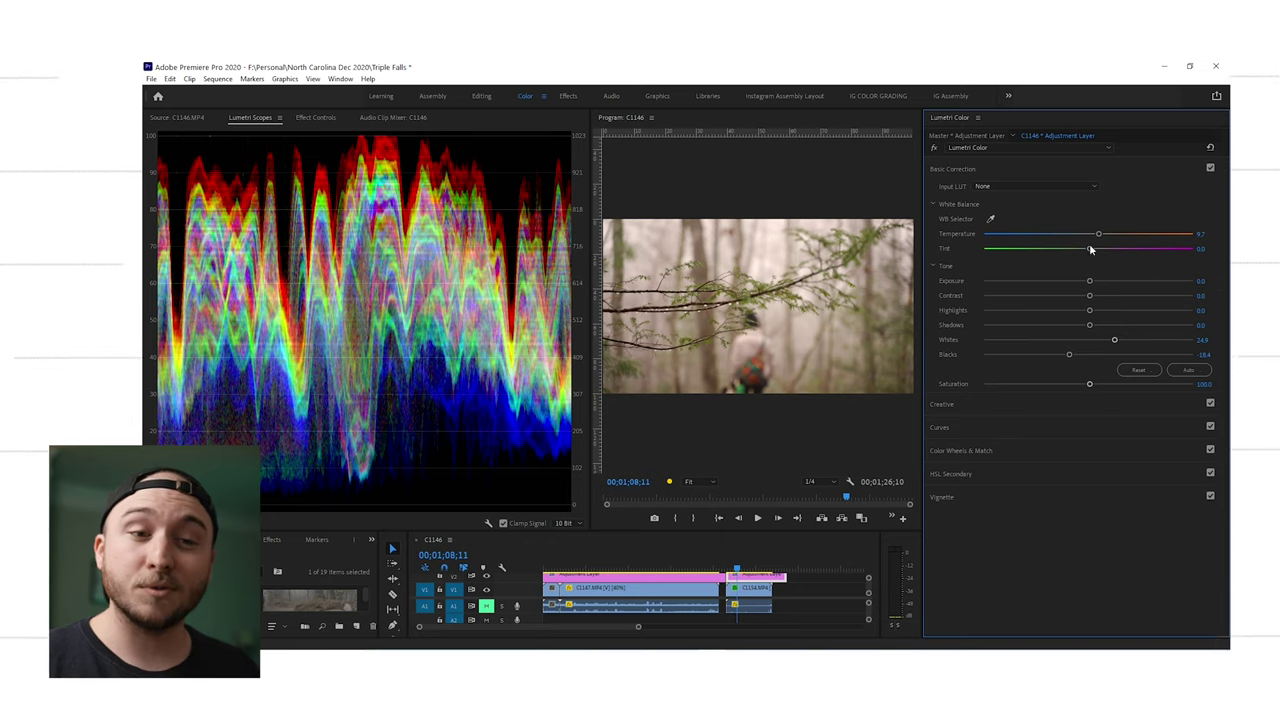
left_click_drag(1100, 236, 1089, 251)
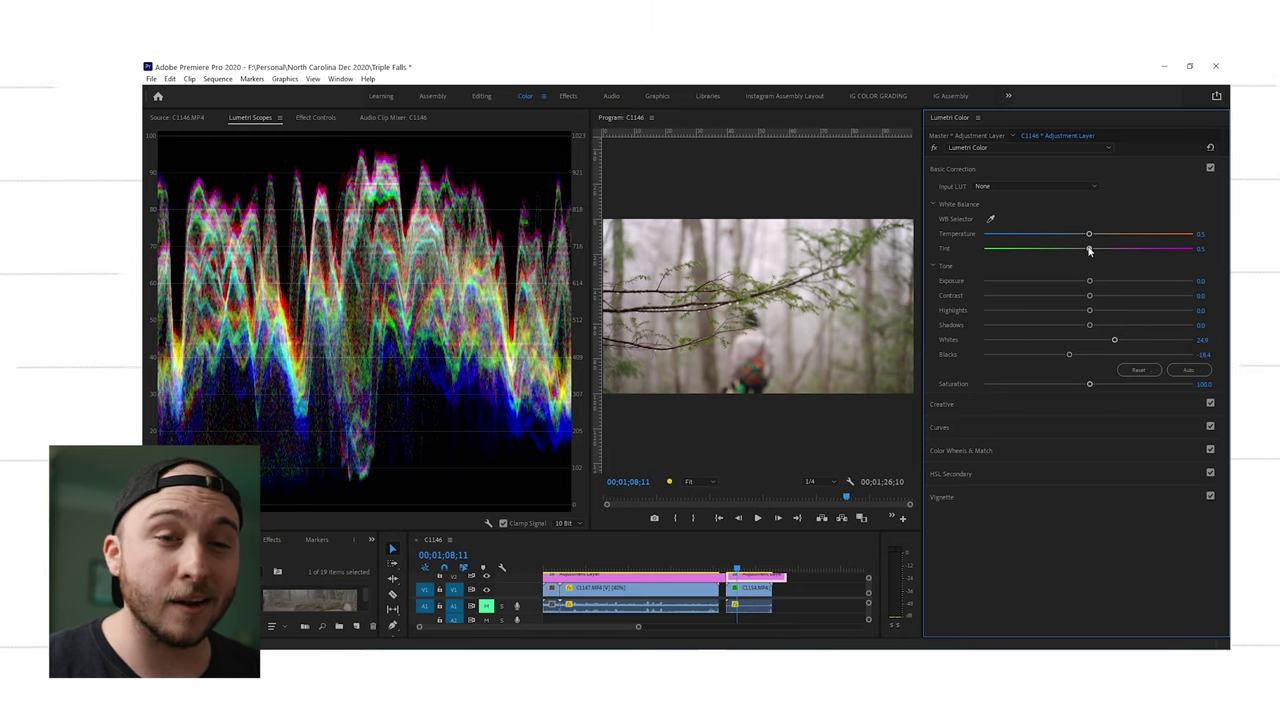
left_click_drag(1089, 251, 1087, 251)
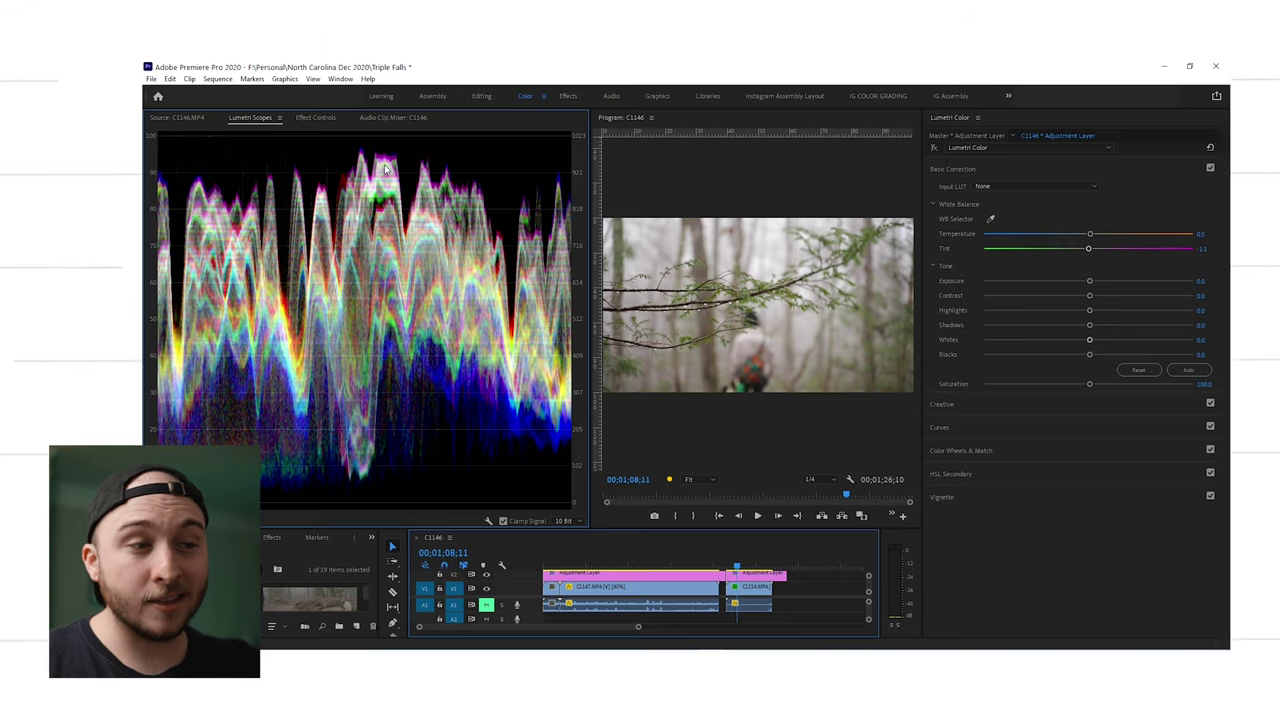
left_click(1052, 212)
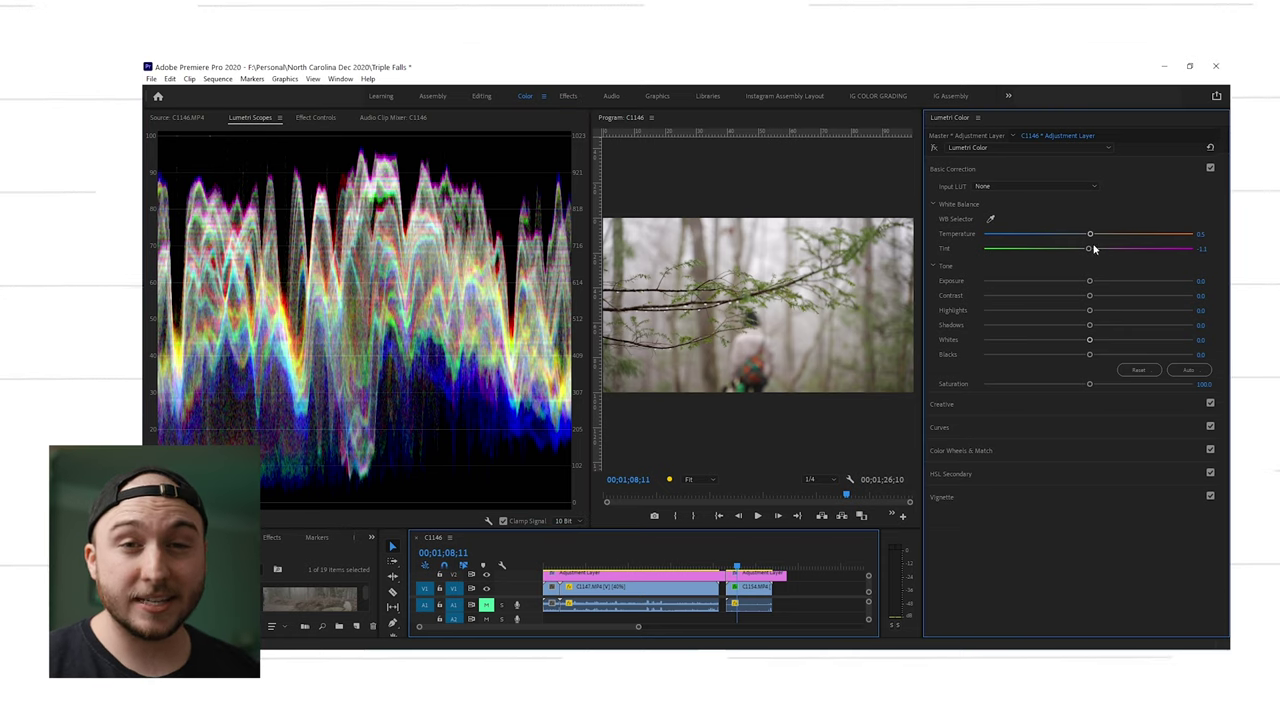
left_click(935, 148)
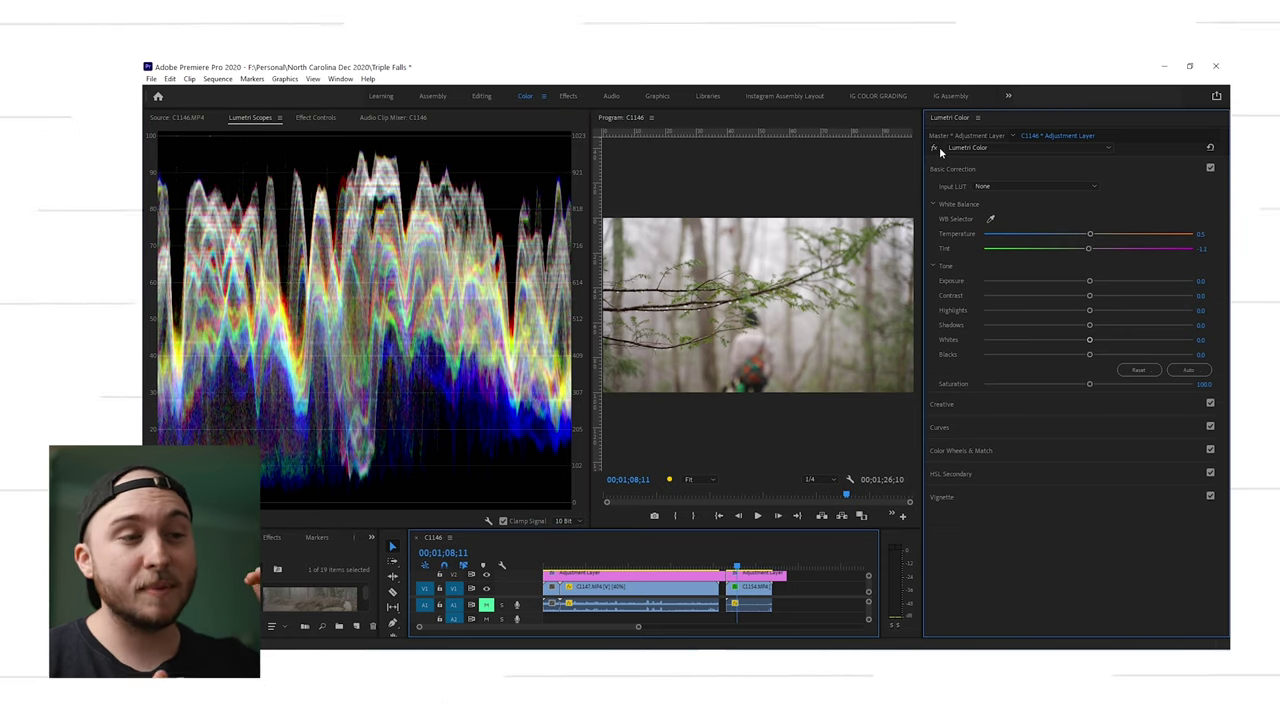